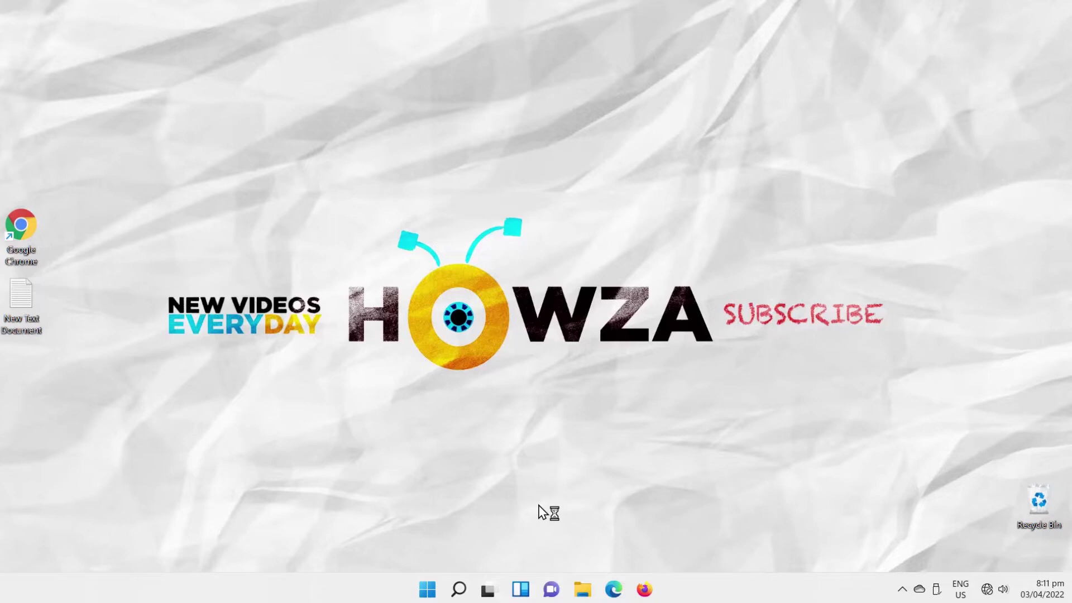
Step: Open Windows Search from the taskbar to look up cmd
click(457, 591)
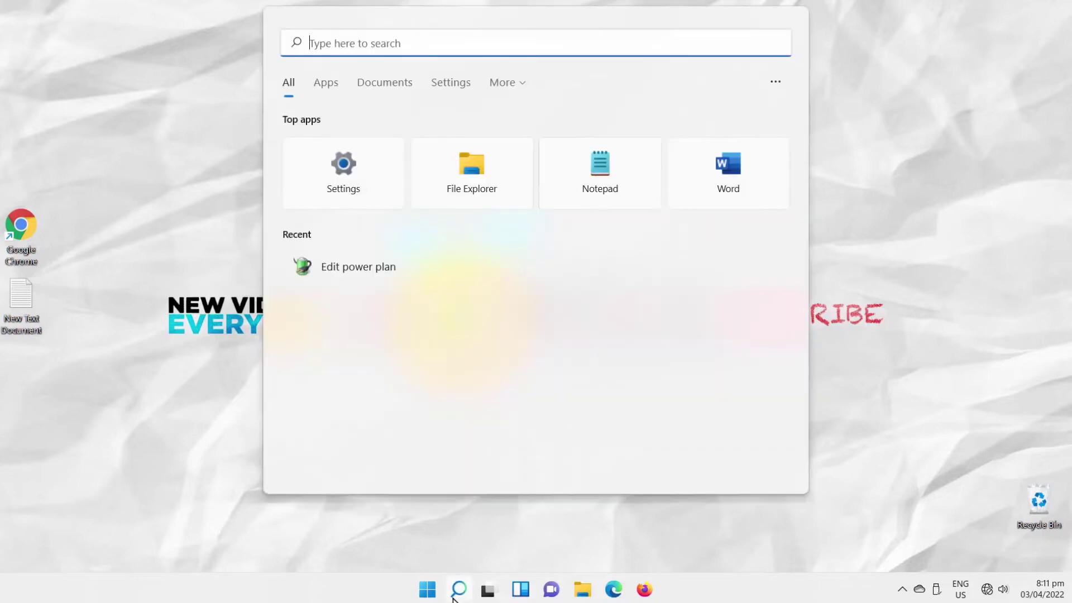
text(cmd)
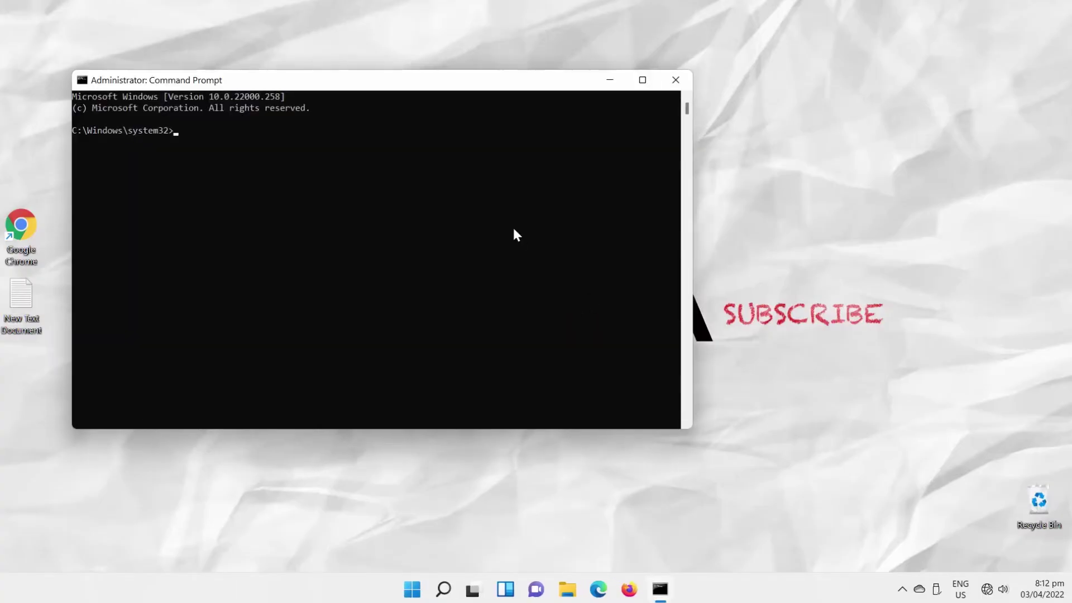
Step: Copy 'powercfg /s SCHEME_MIN' from New Text Document and run it in Command Prompt
drag(321, 81, 477, 80)
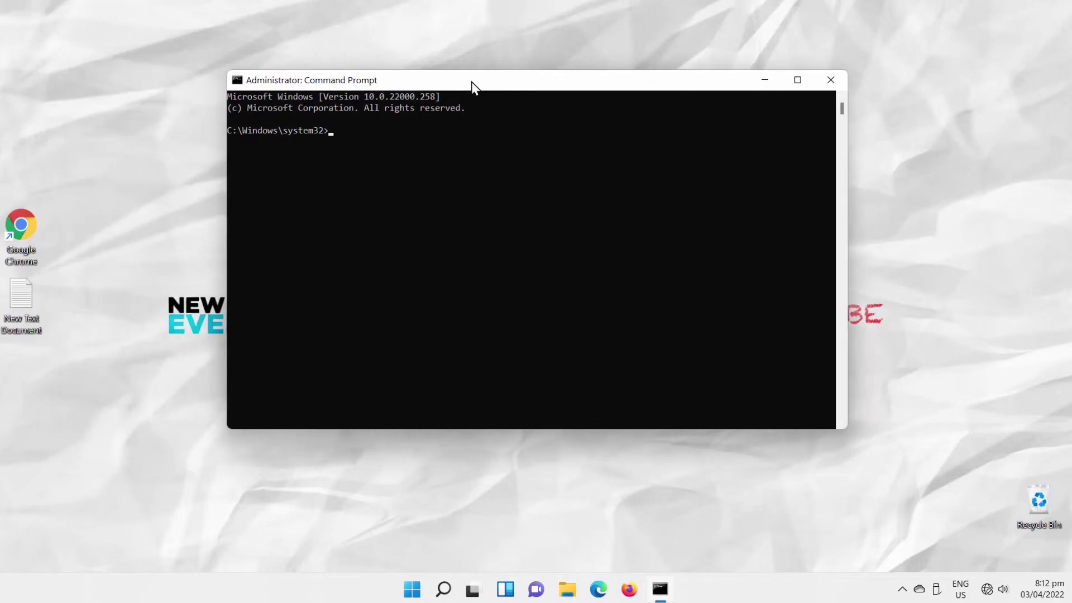
double_click(42, 305)
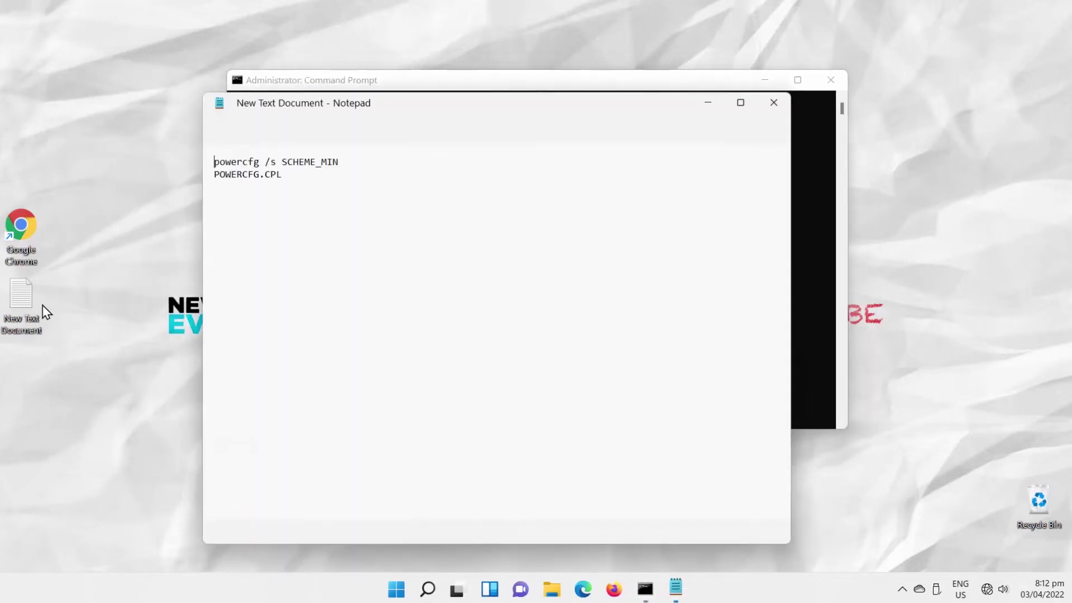
drag(451, 104, 434, 190)
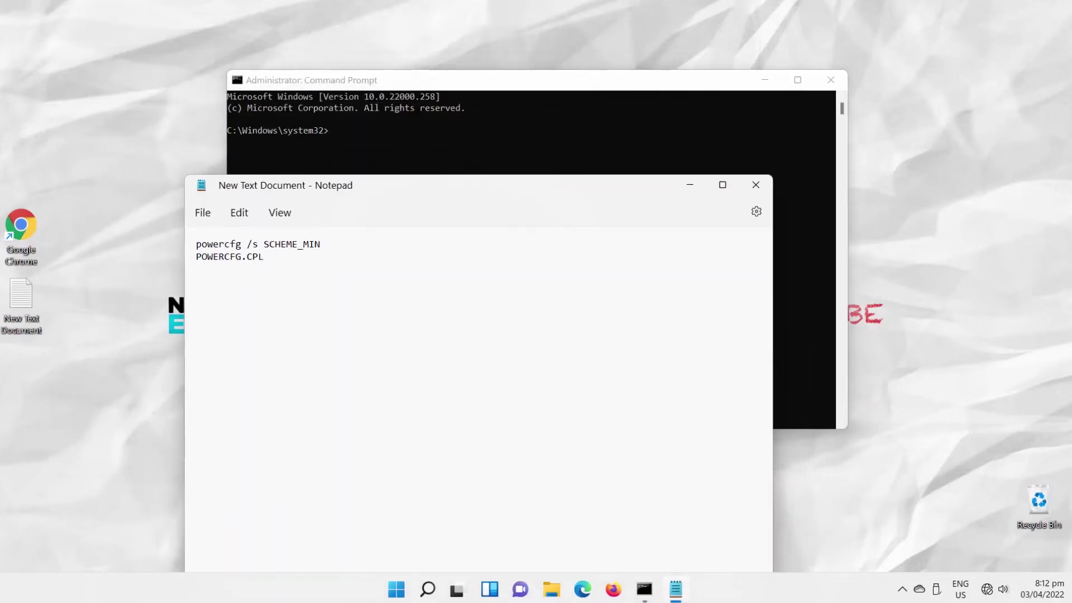
drag(334, 244, 191, 241)
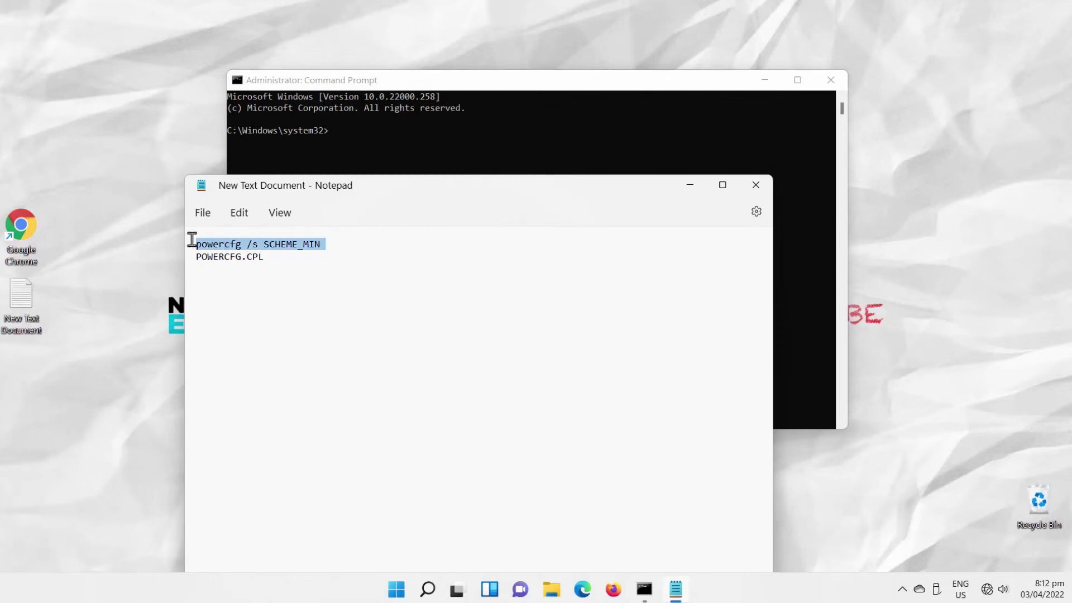
key(ctrl+c)
click(404, 125)
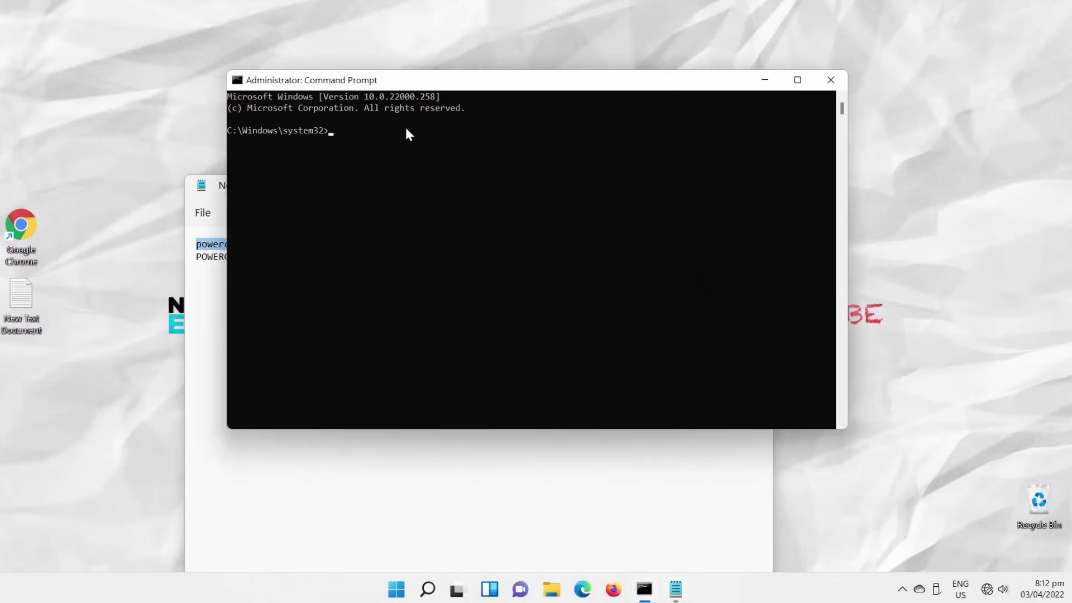
right_click(404, 125)
key(Return)
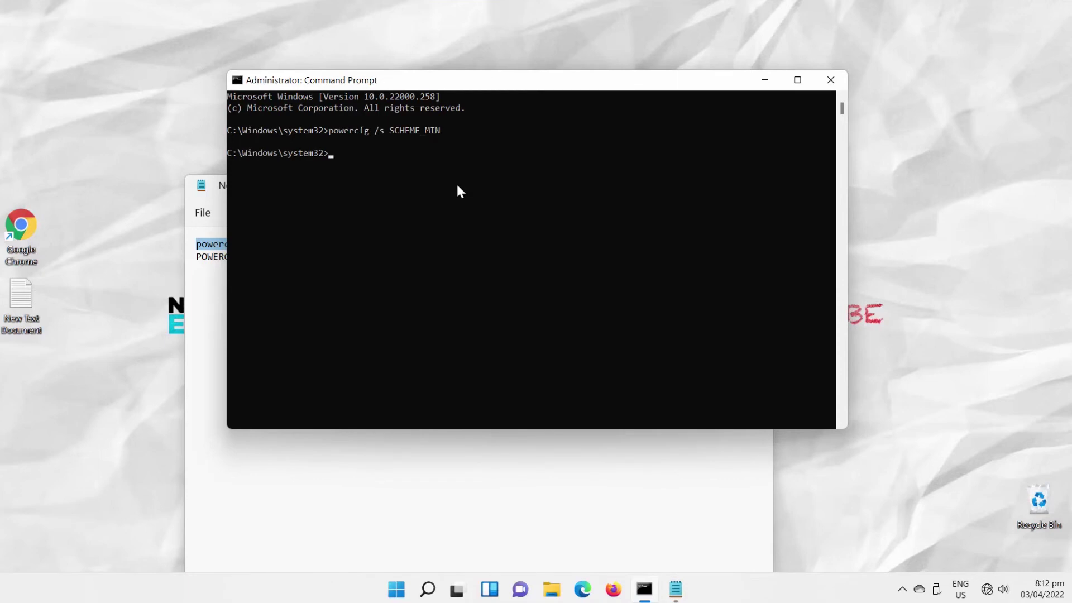
Step: Select the POWERCFG.CPL line in Notepad and return to Command Prompt
click(217, 289)
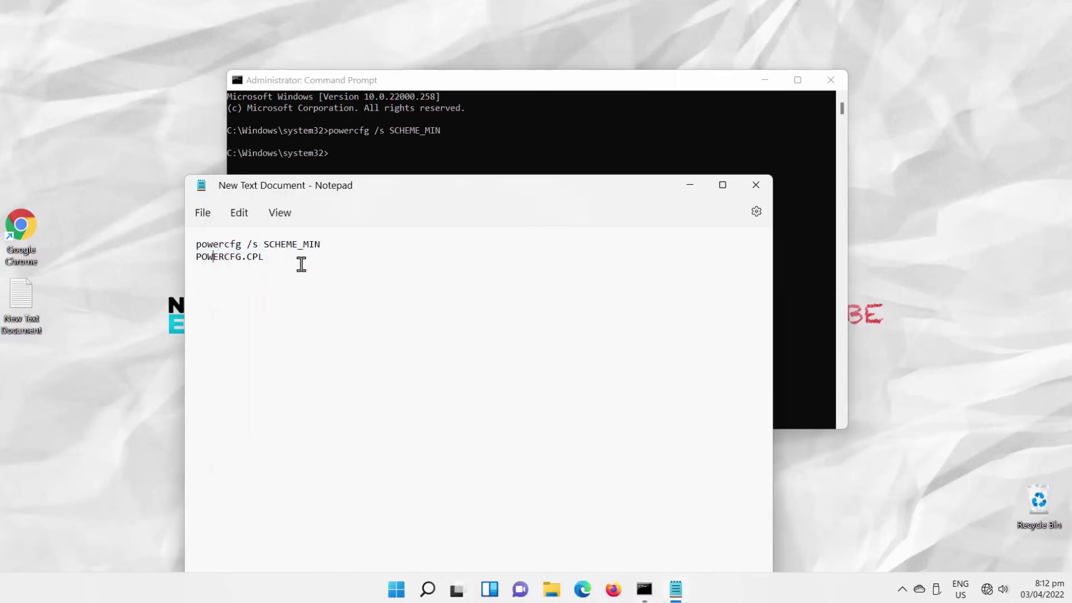
drag(276, 259, 186, 261)
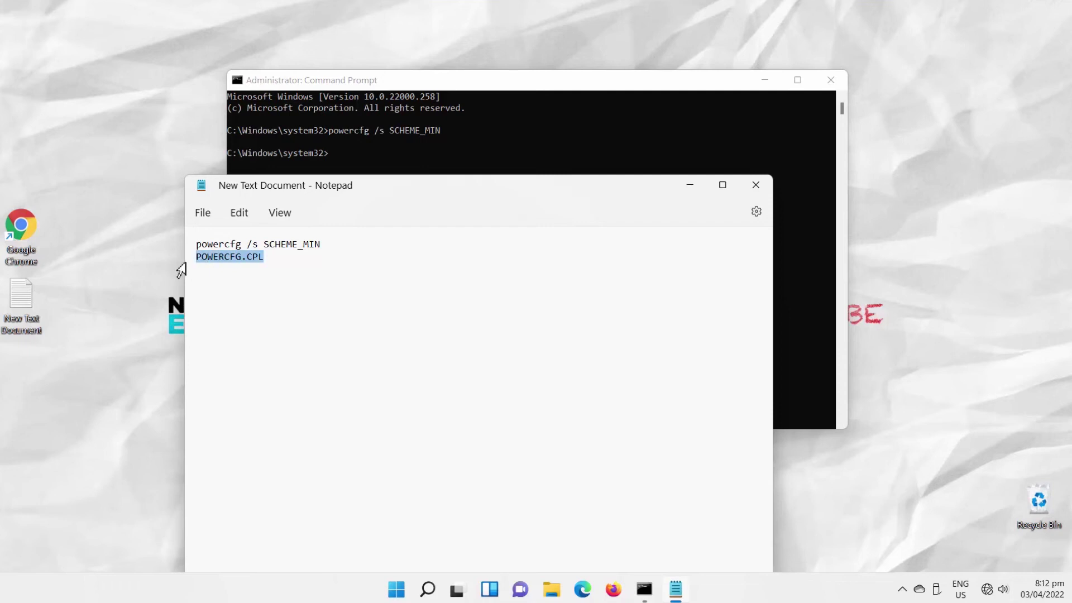
click(387, 149)
Step: Paste POWERCFG.CPL at the admin prompt and run it to open Power Options
key(ctrl+v)
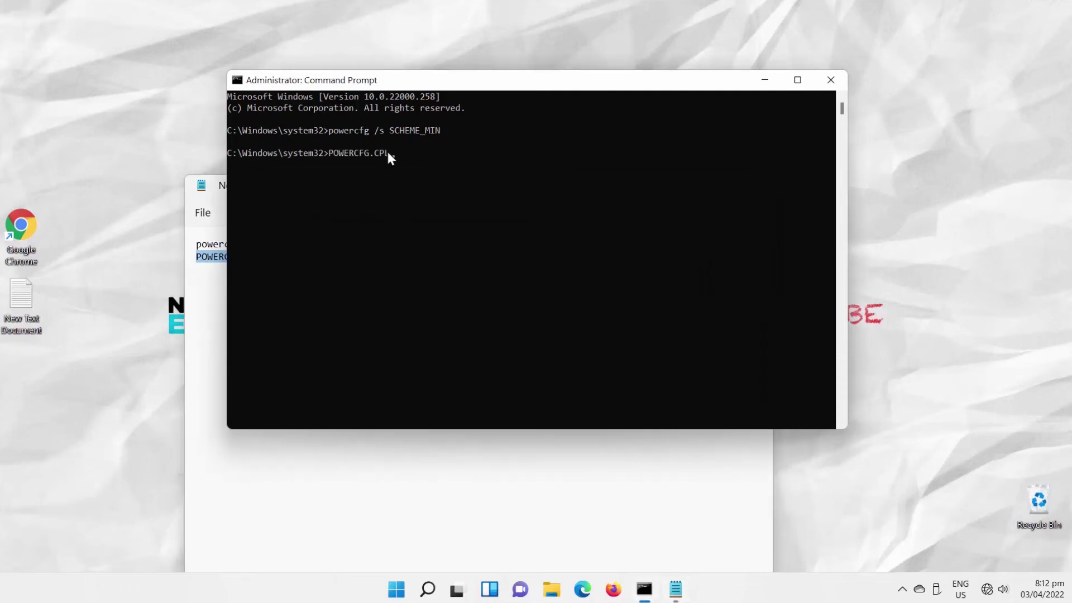
key(Return)
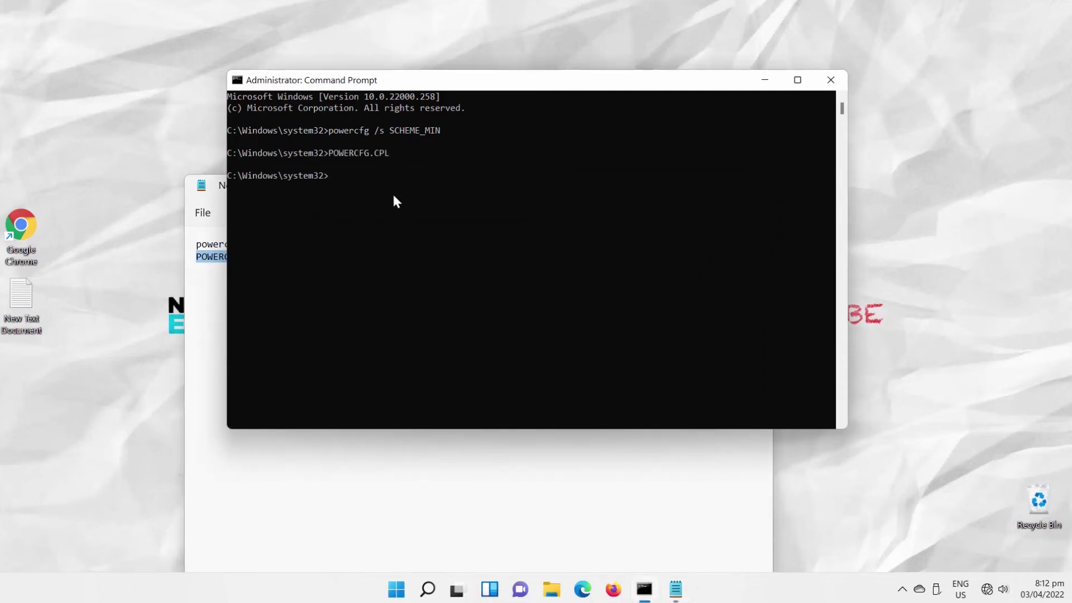